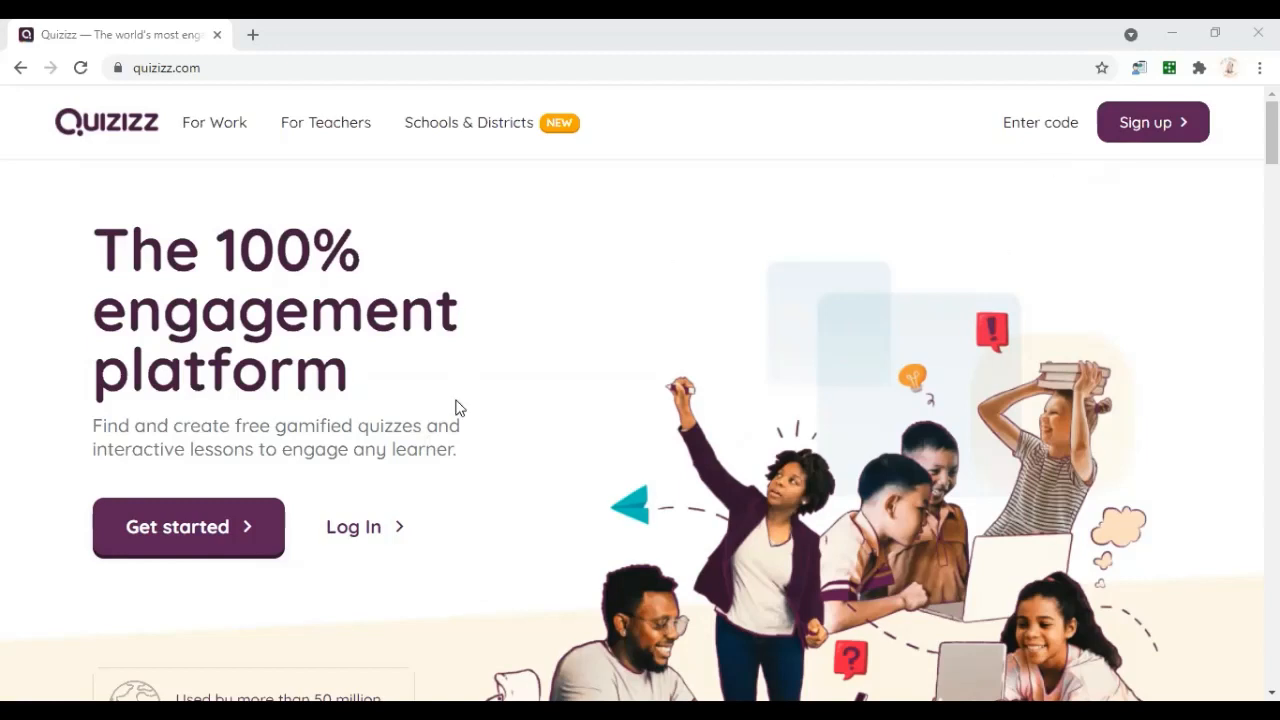
Log in to Quizizz with the Google account
left_click(352, 541)
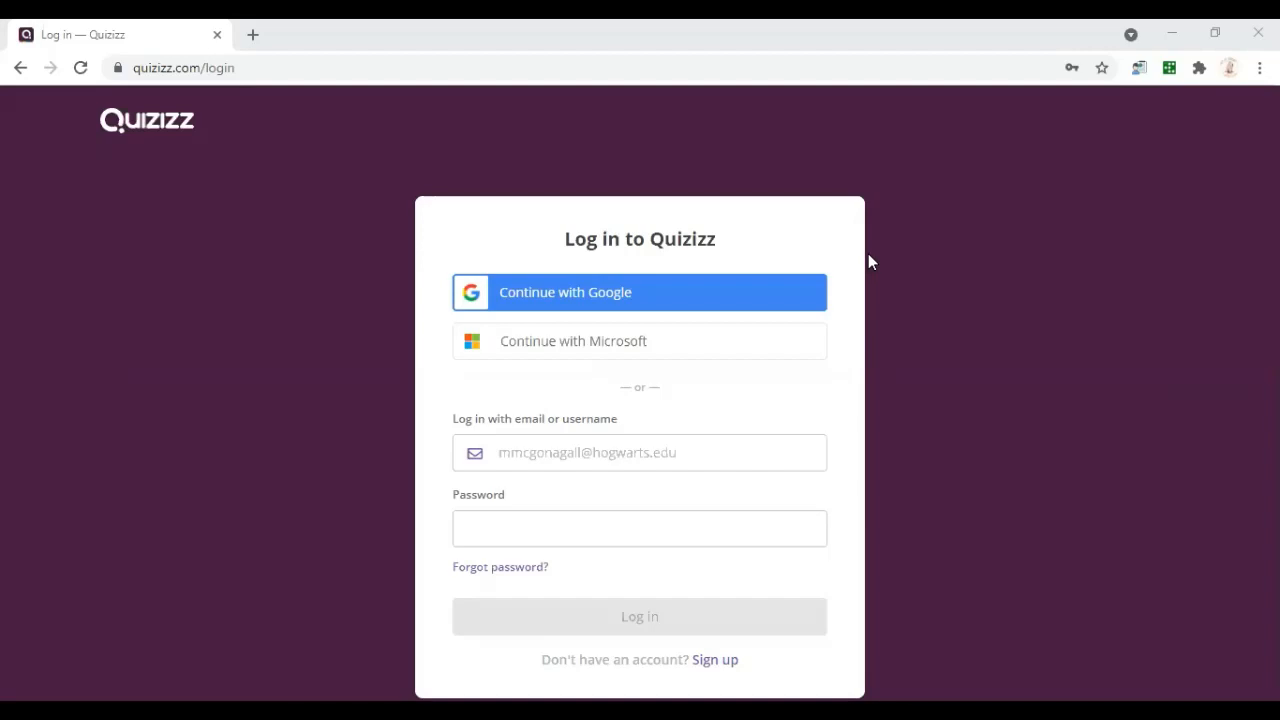
left_click(733, 294)
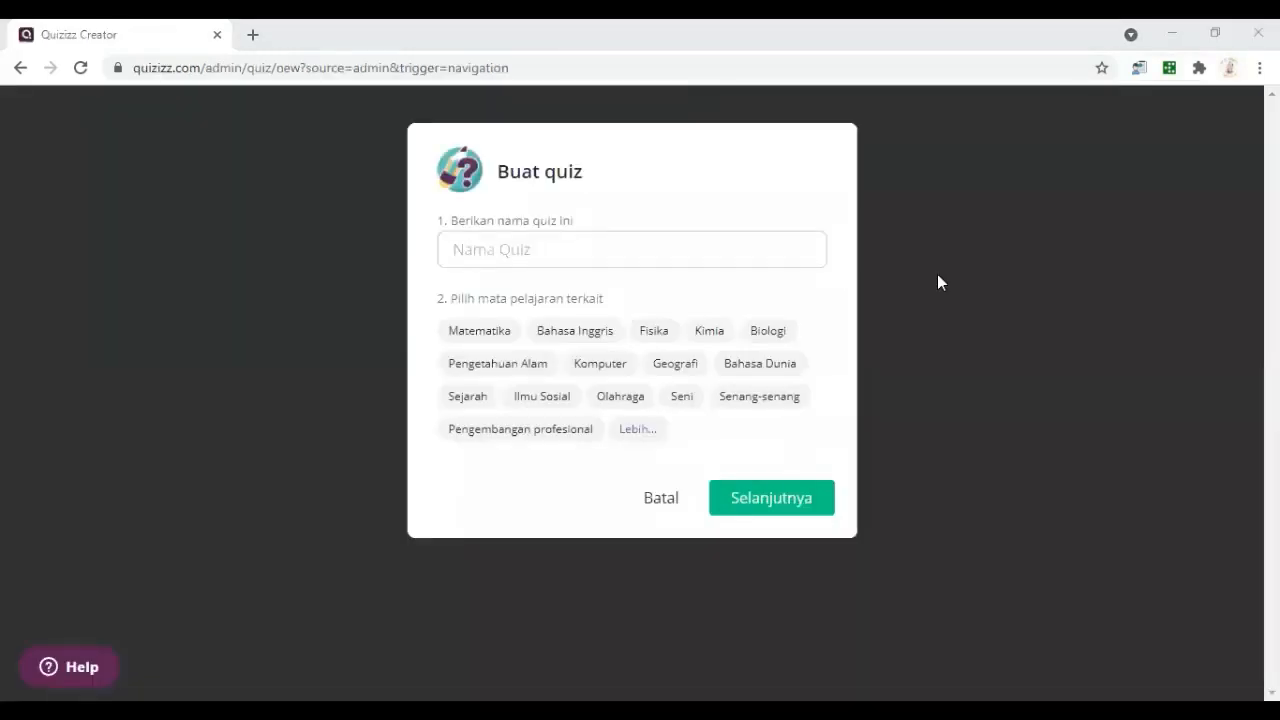
Create a new quiz named "Besaran dan Satuan" with Fisika as its subject
left_click(646, 251)
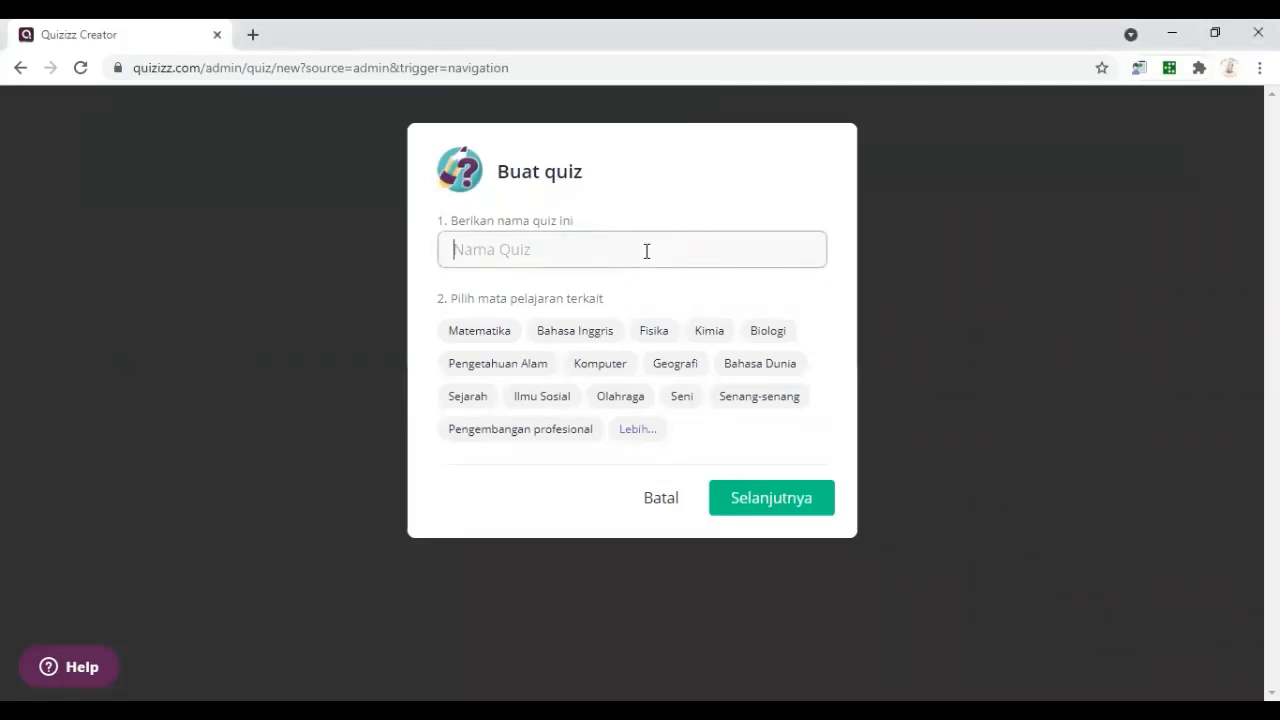
type("Besaran ")
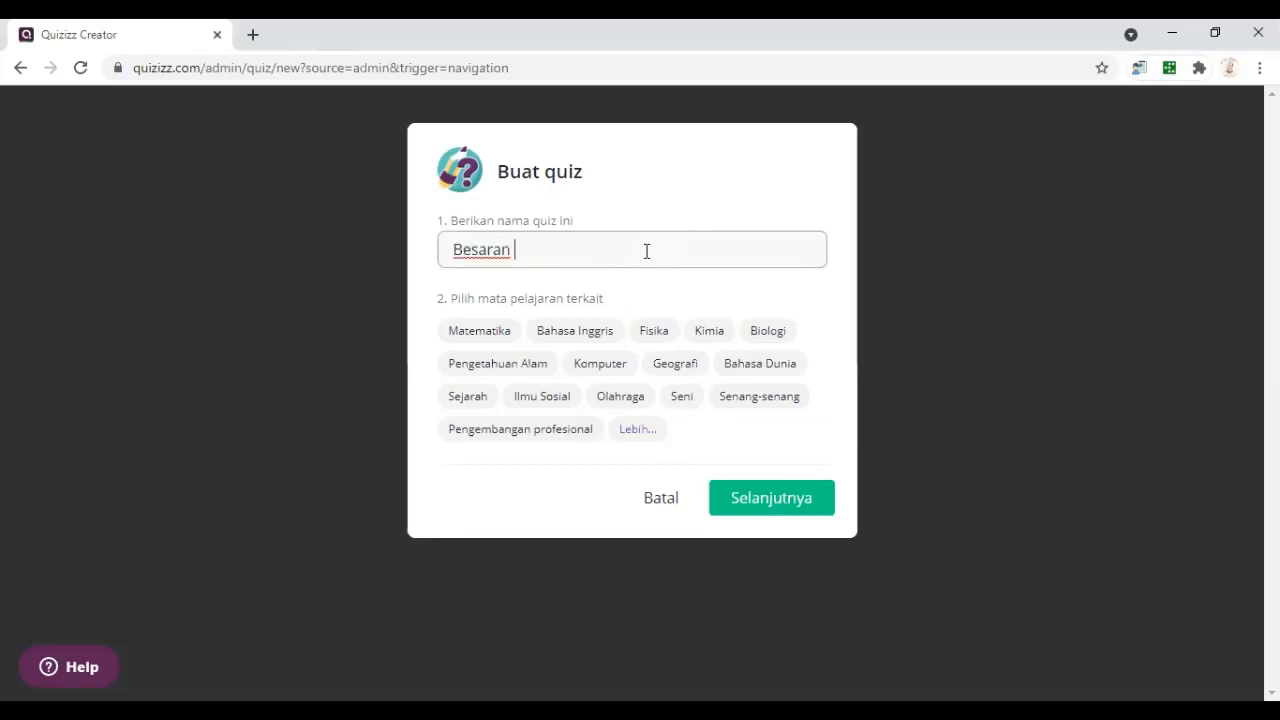
type("Satuan")
left_click(513, 244)
type("da")
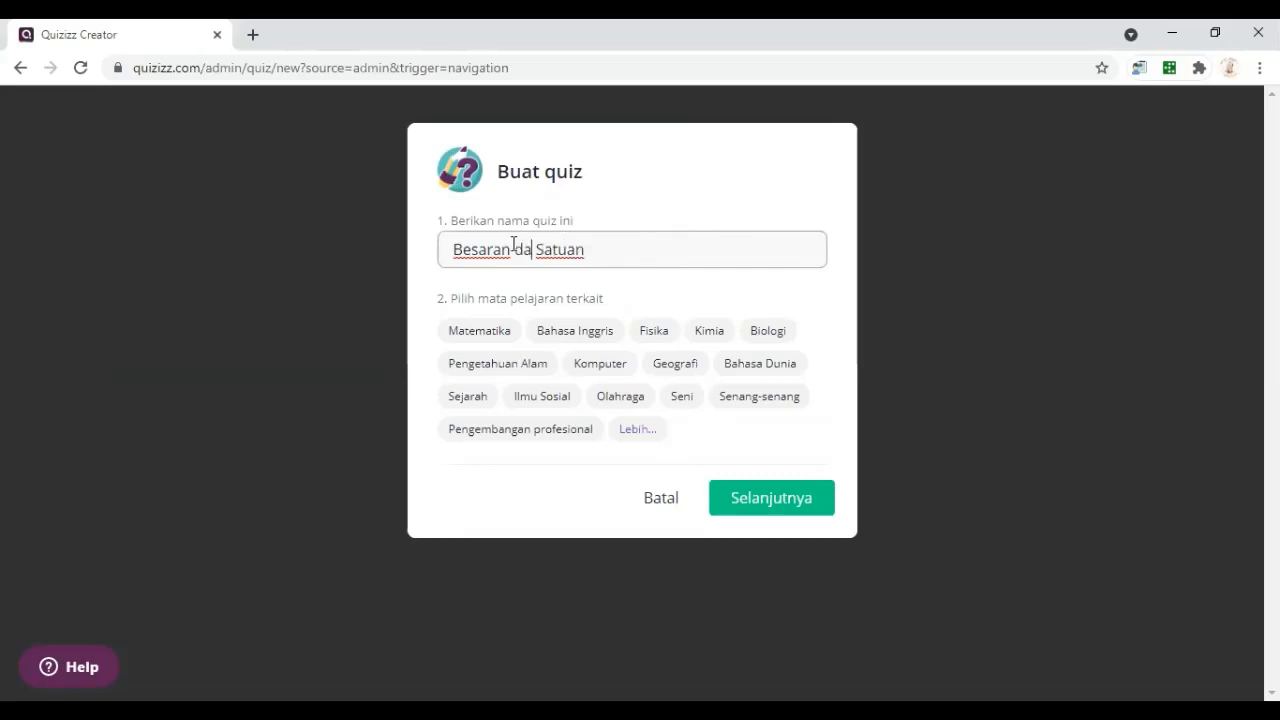
type("n")
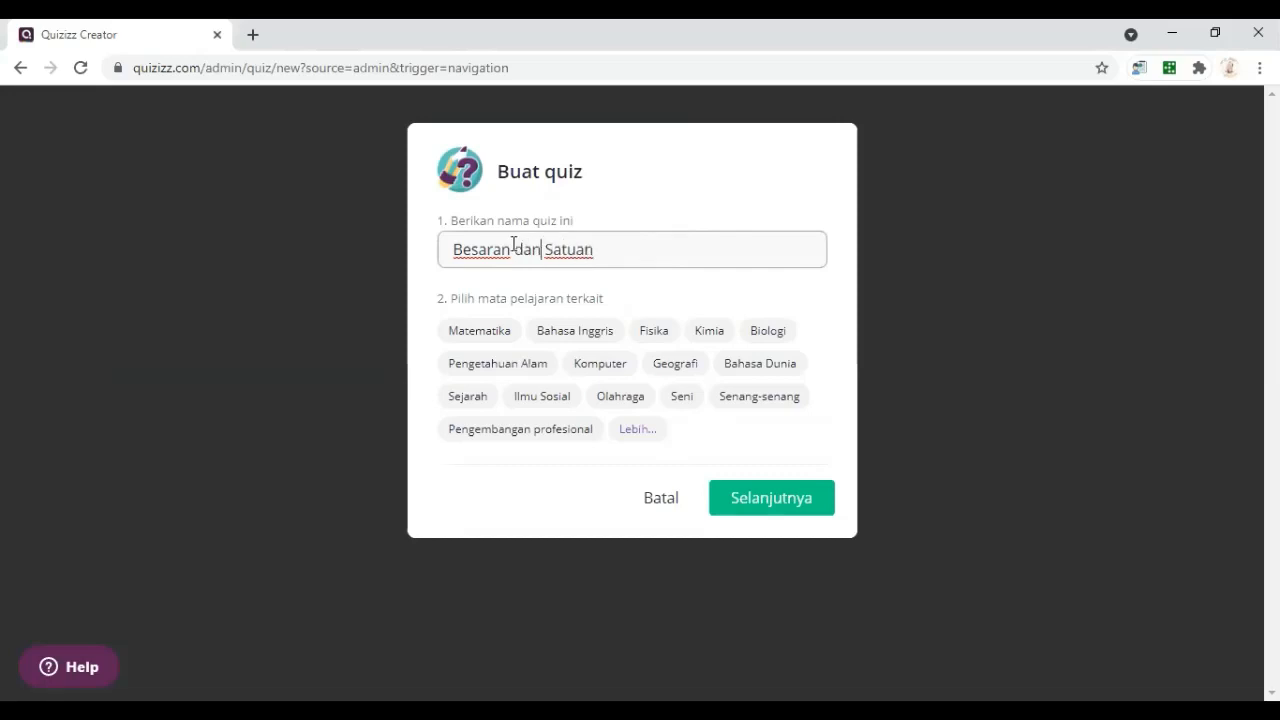
left_click(656, 333)
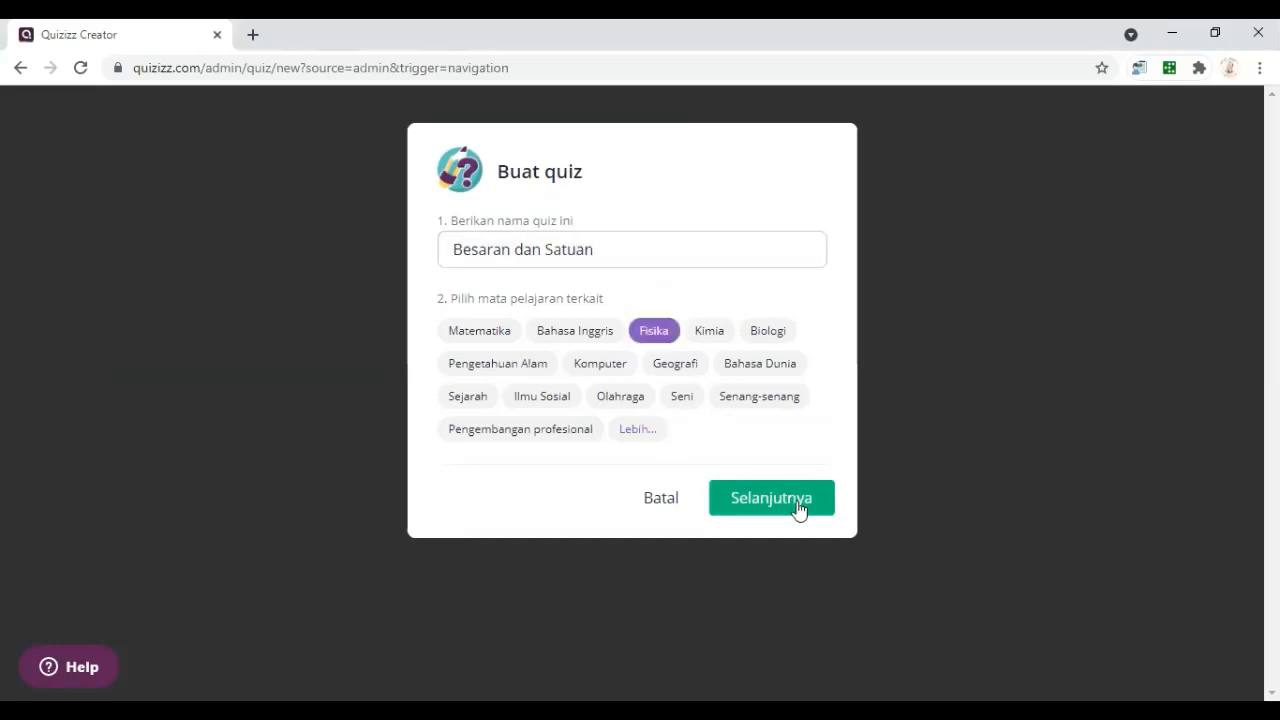
left_click(799, 511)
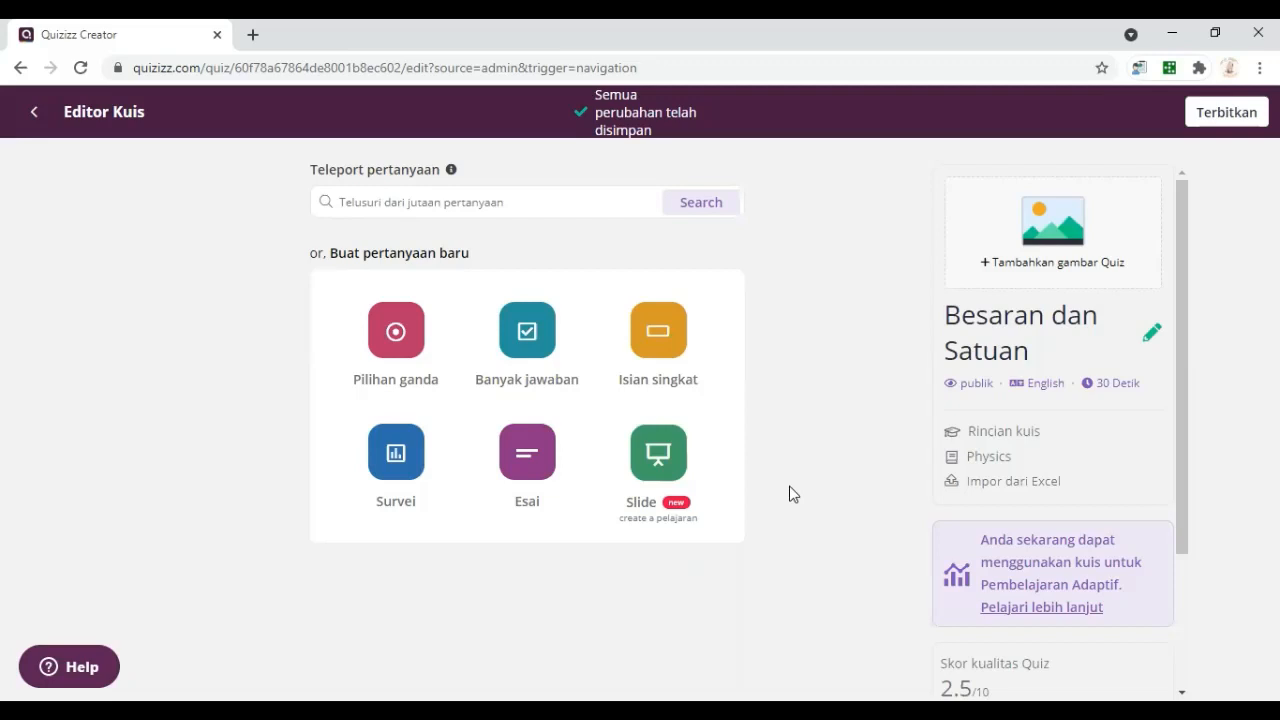
Search the public questions for "besaran" and add the question "Yang termasuk besaran pokok, kecuali..." from "Besaran Pokok dan Besaran Satuan"
left_click(637, 199)
type("besaran")
key("Return")
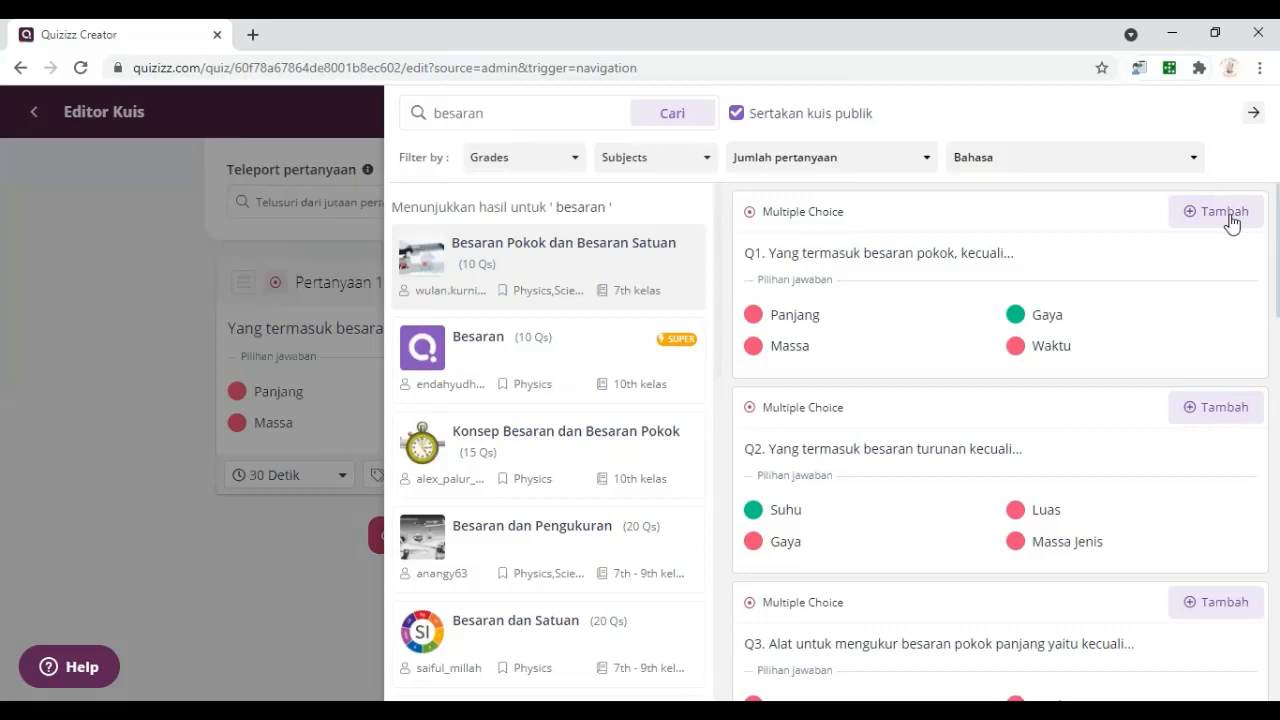
left_click(1231, 223)
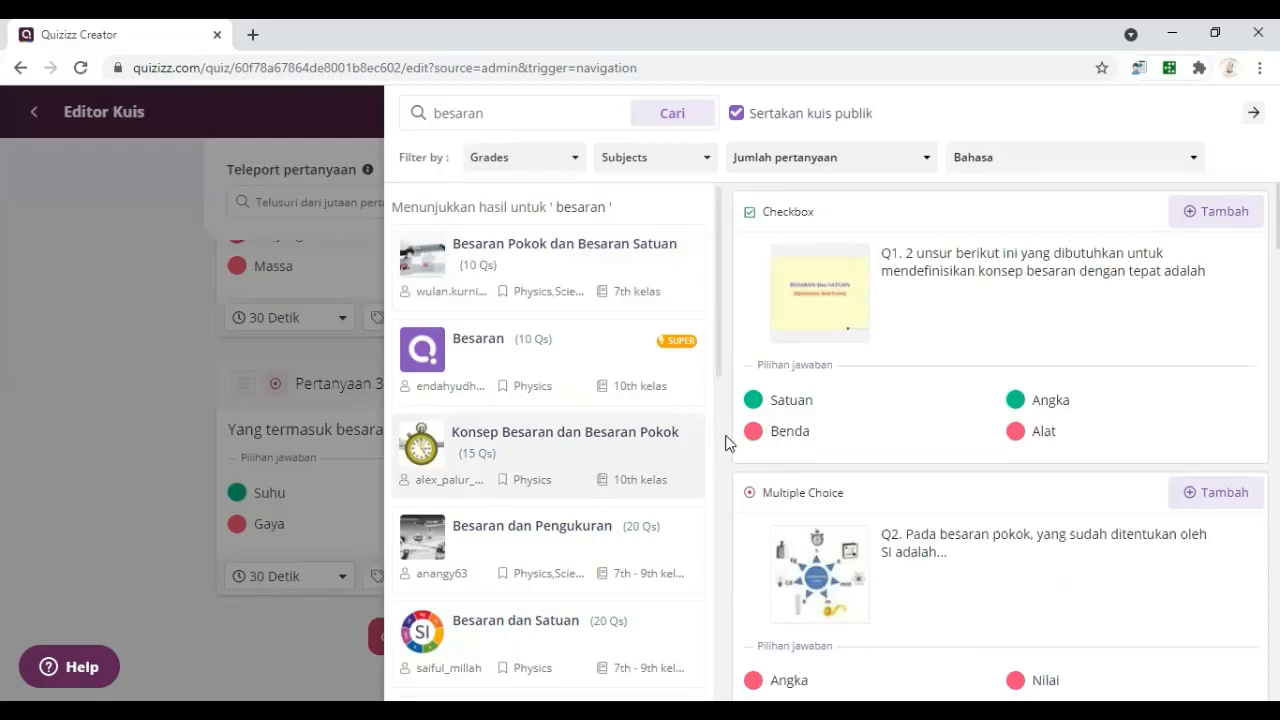
Add question Q4, "Hasil pengukuran menggunakan jangka sorong tersebut adalah . . . cm", from the "Besaran dan Pengukuran" quiz
scroll(723, 445, "down", 2)
scroll(618, 409, "down", 1)
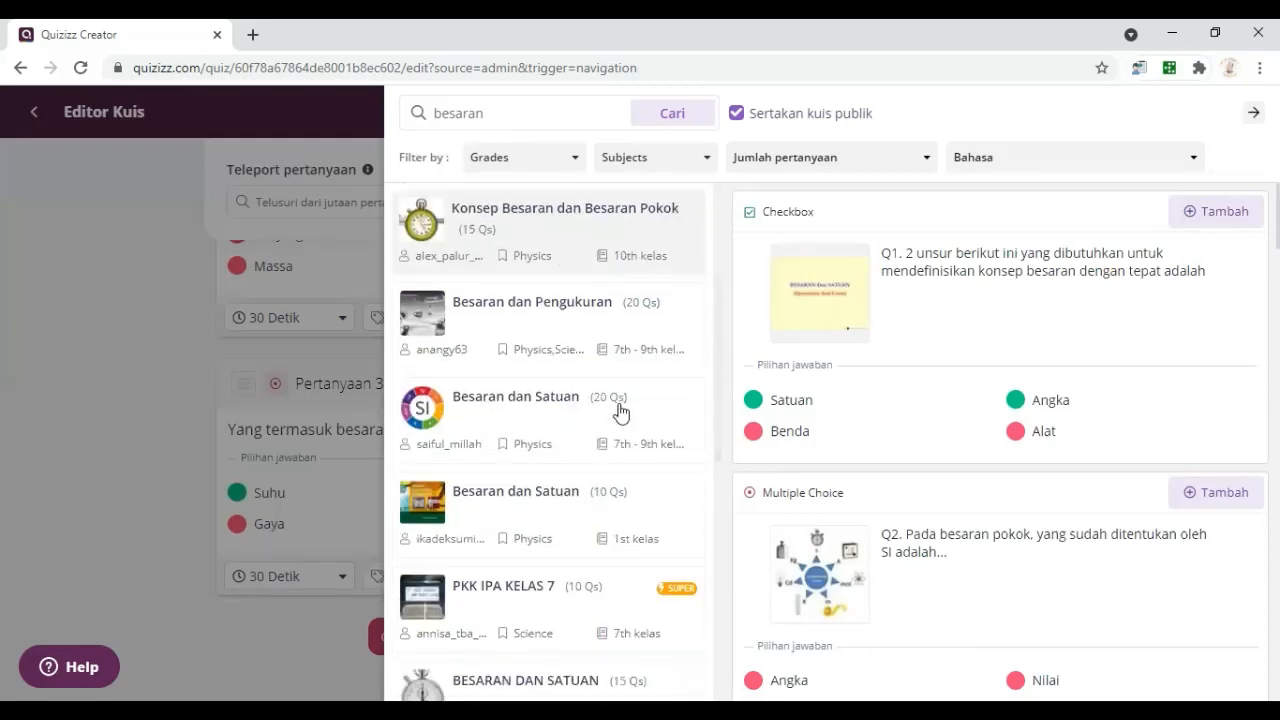
left_click(620, 410)
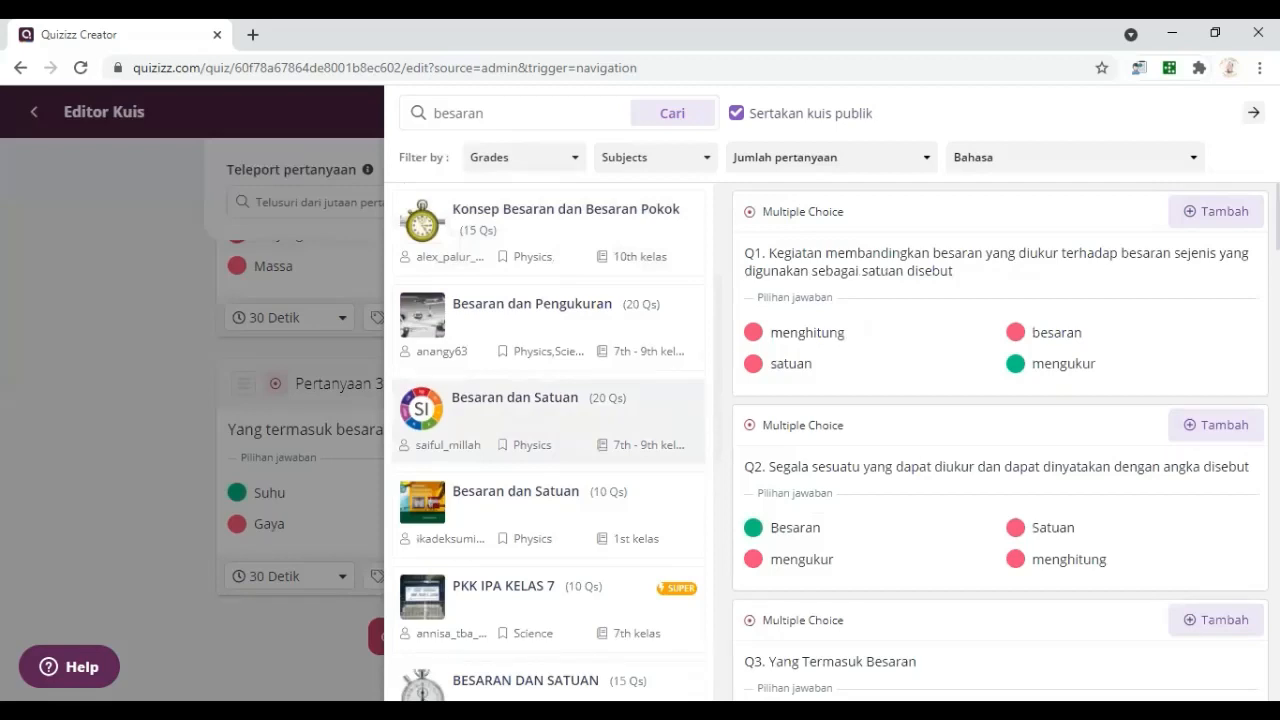
scroll(1000, 440, "down", 5)
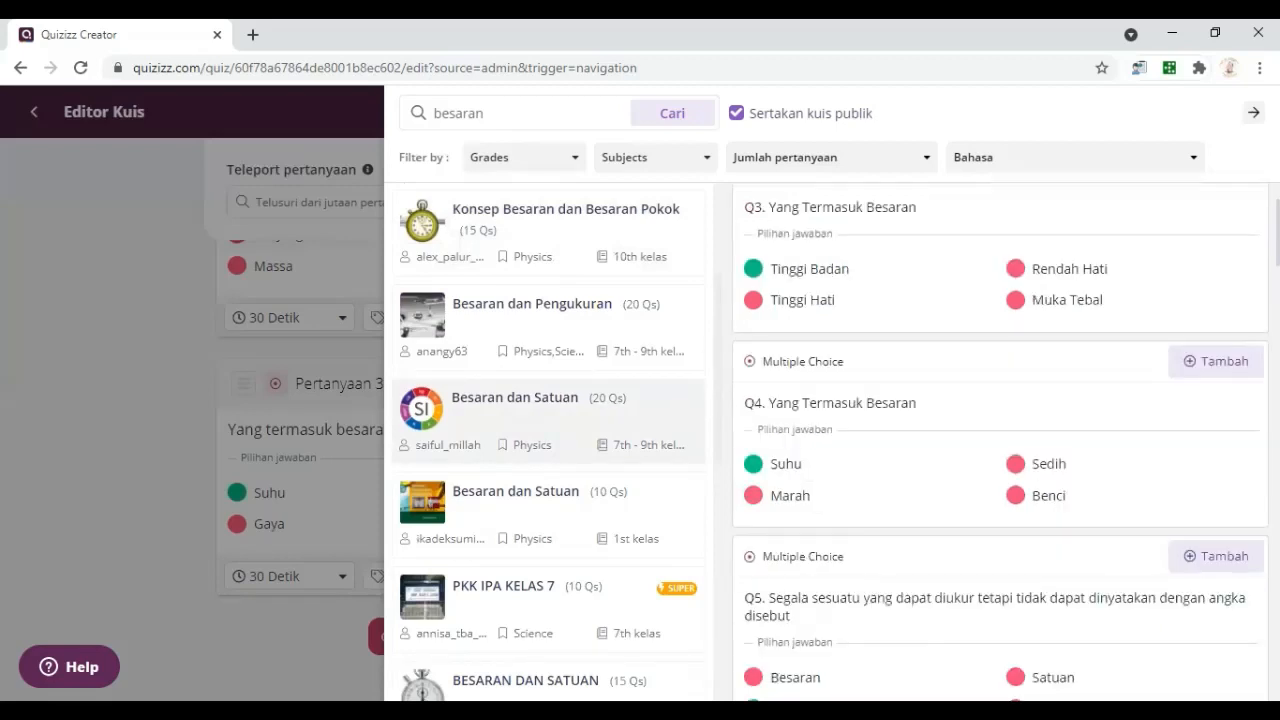
scroll(1000, 440, "down", 5)
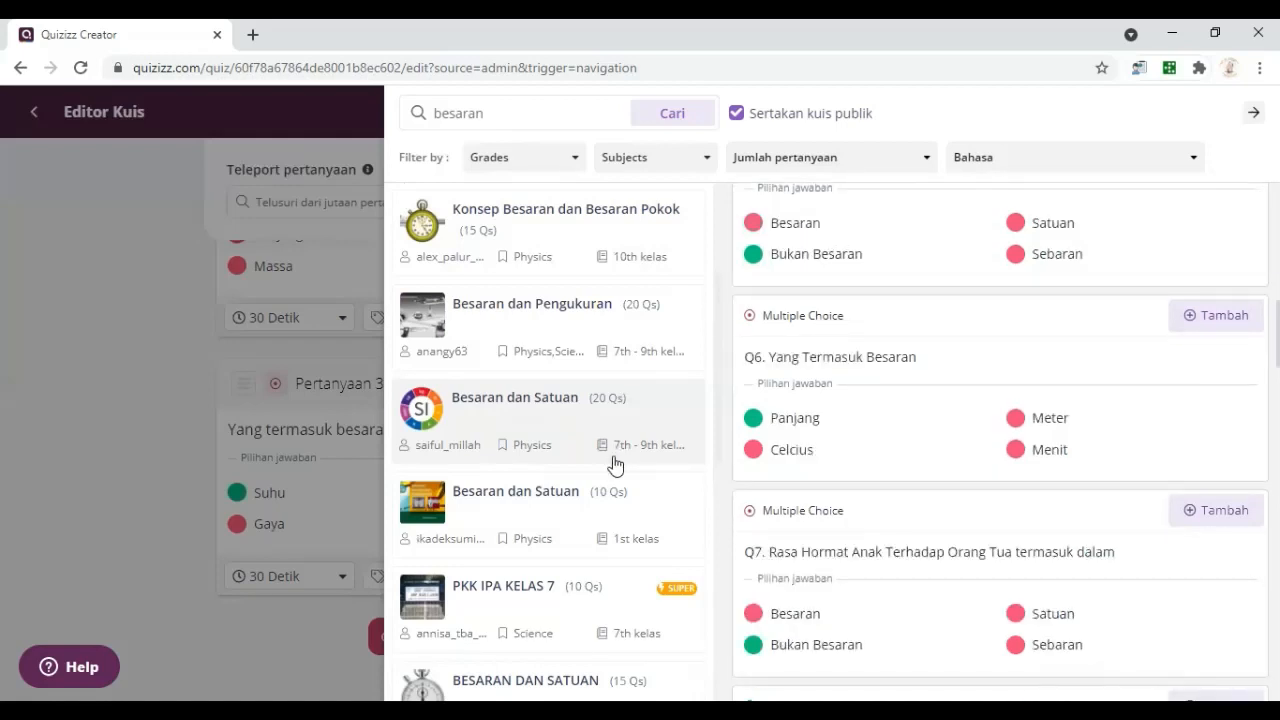
left_click(584, 330)
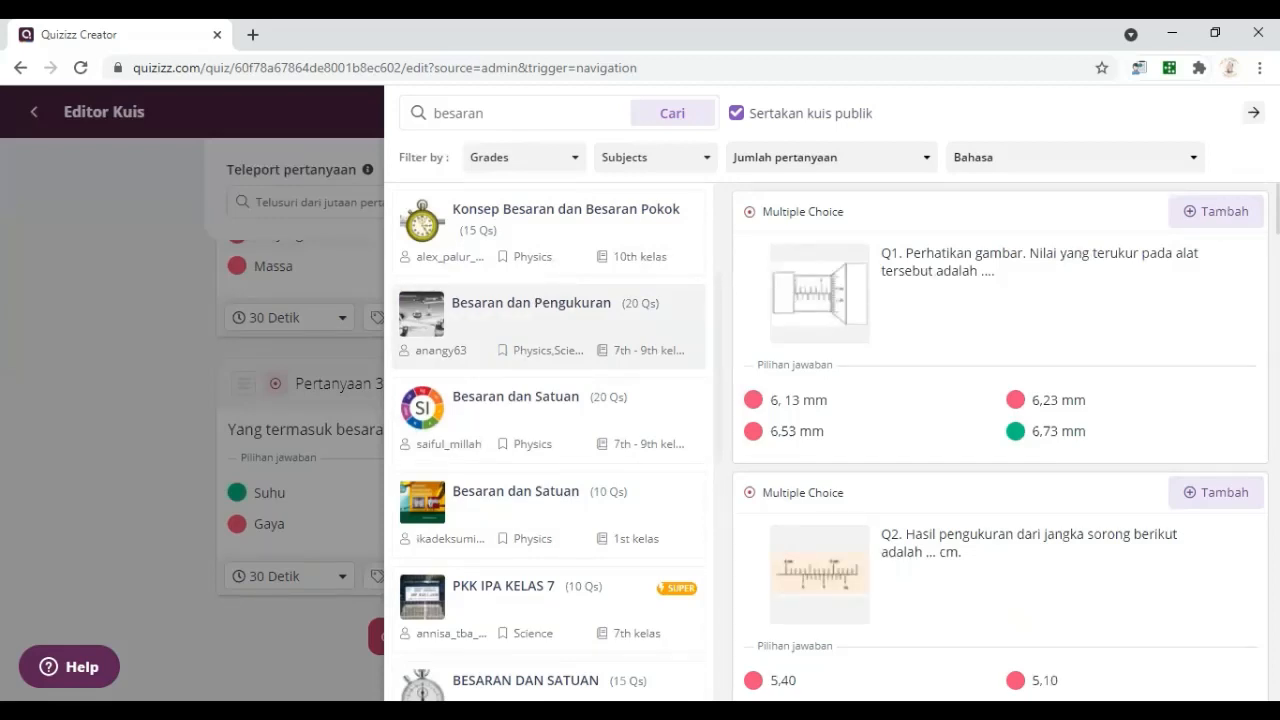
scroll(1000, 440, "down", 5)
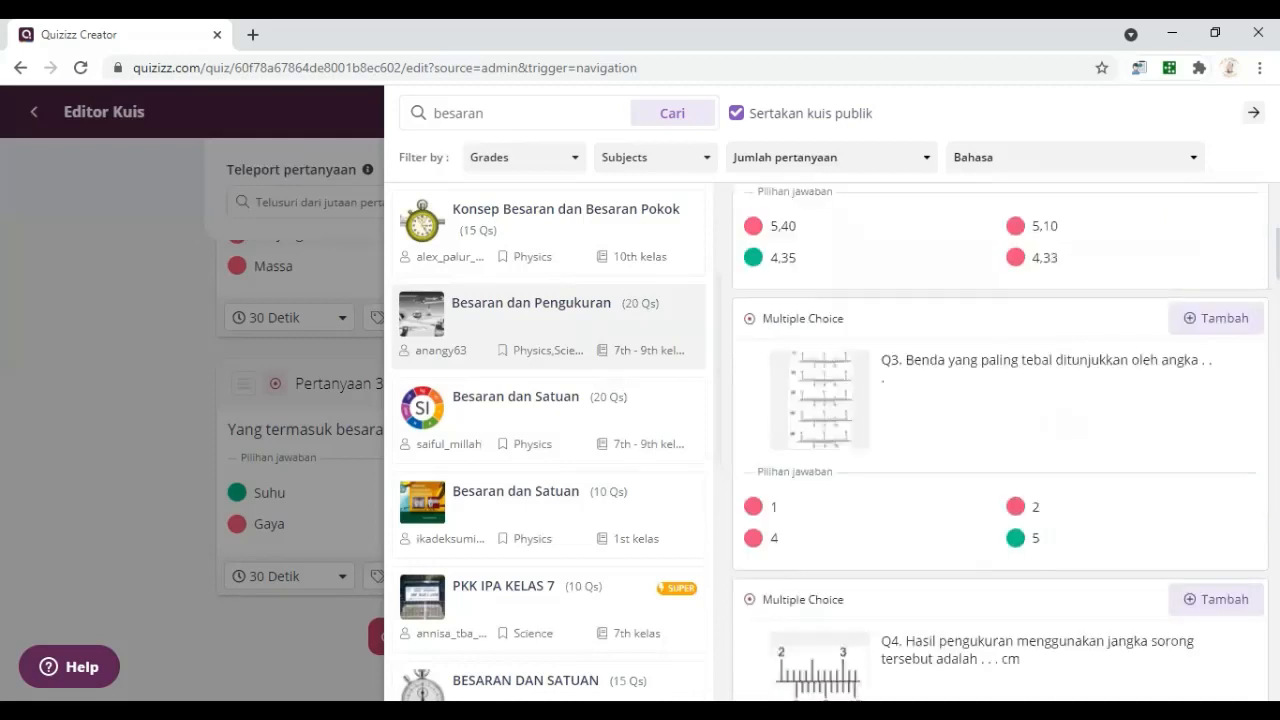
scroll(1000, 440, "down", 5)
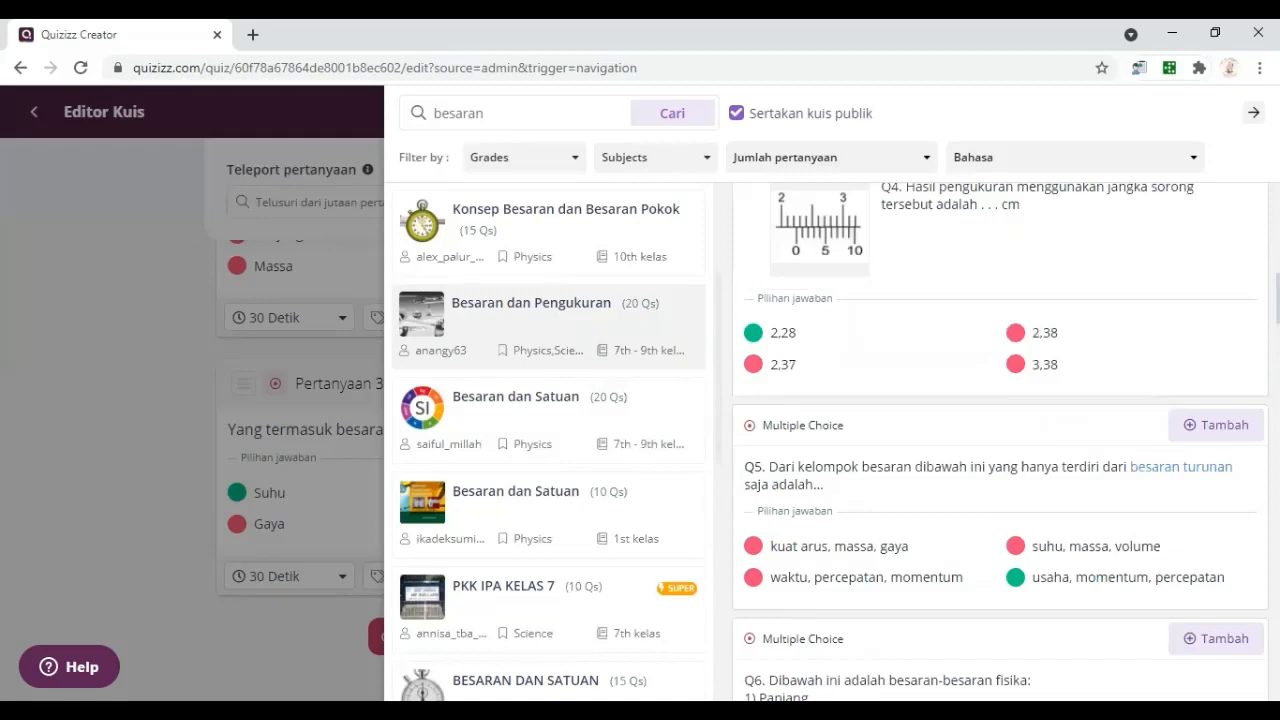
scroll(1219, 283, "up", 1)
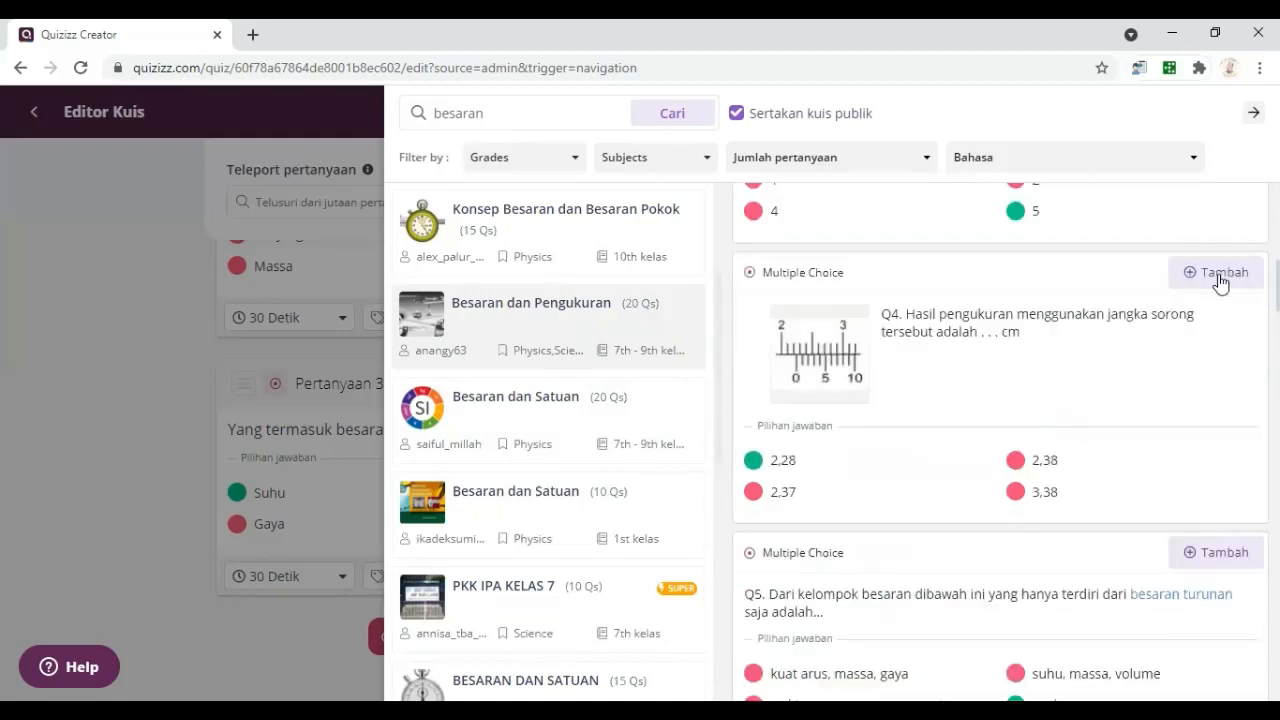
left_click(1219, 283)
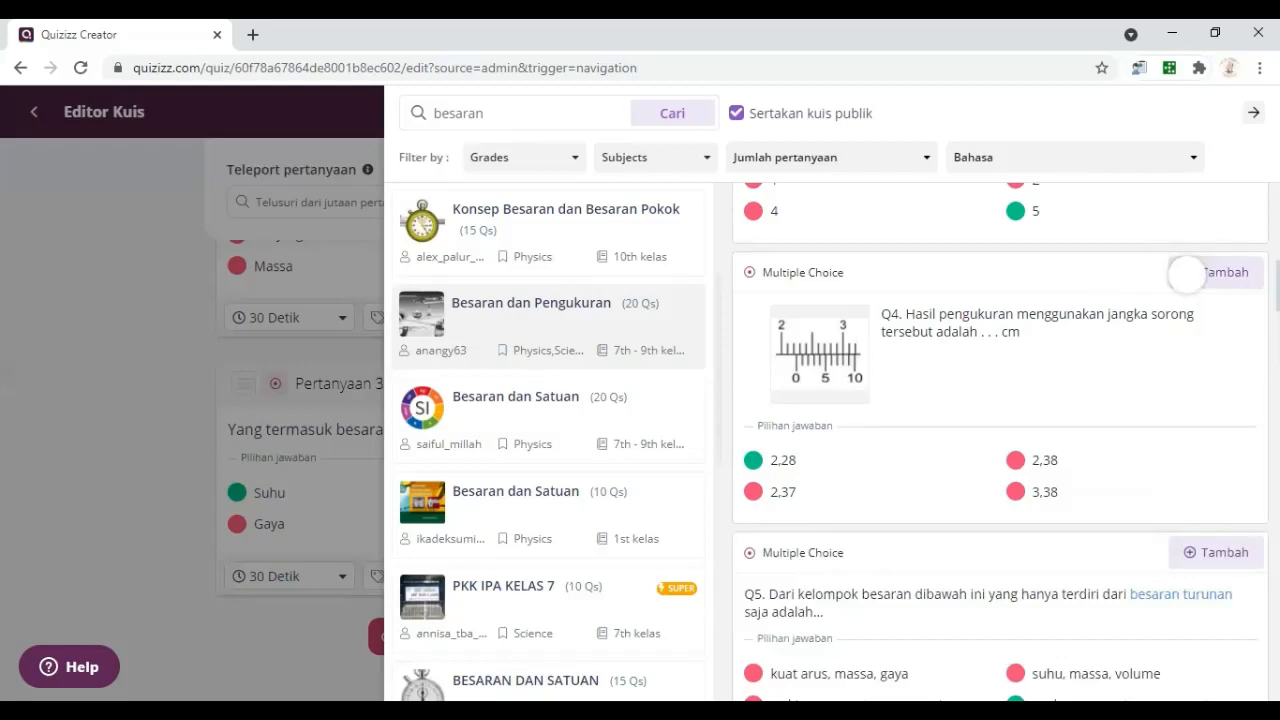
left_click(1190, 273)
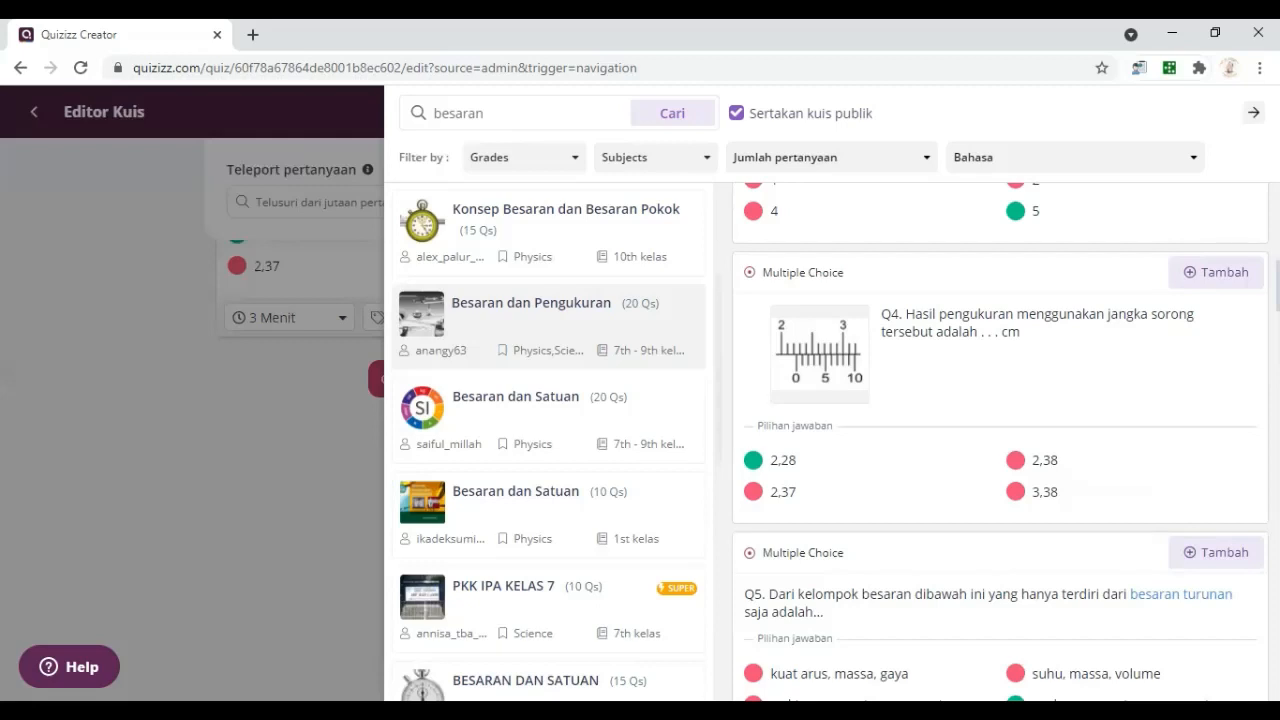
Add questions Q6 and Q5 from the "Besaran dan Pengukuran" quiz and return to the quiz editor
scroll(1000, 440, "down", 5)
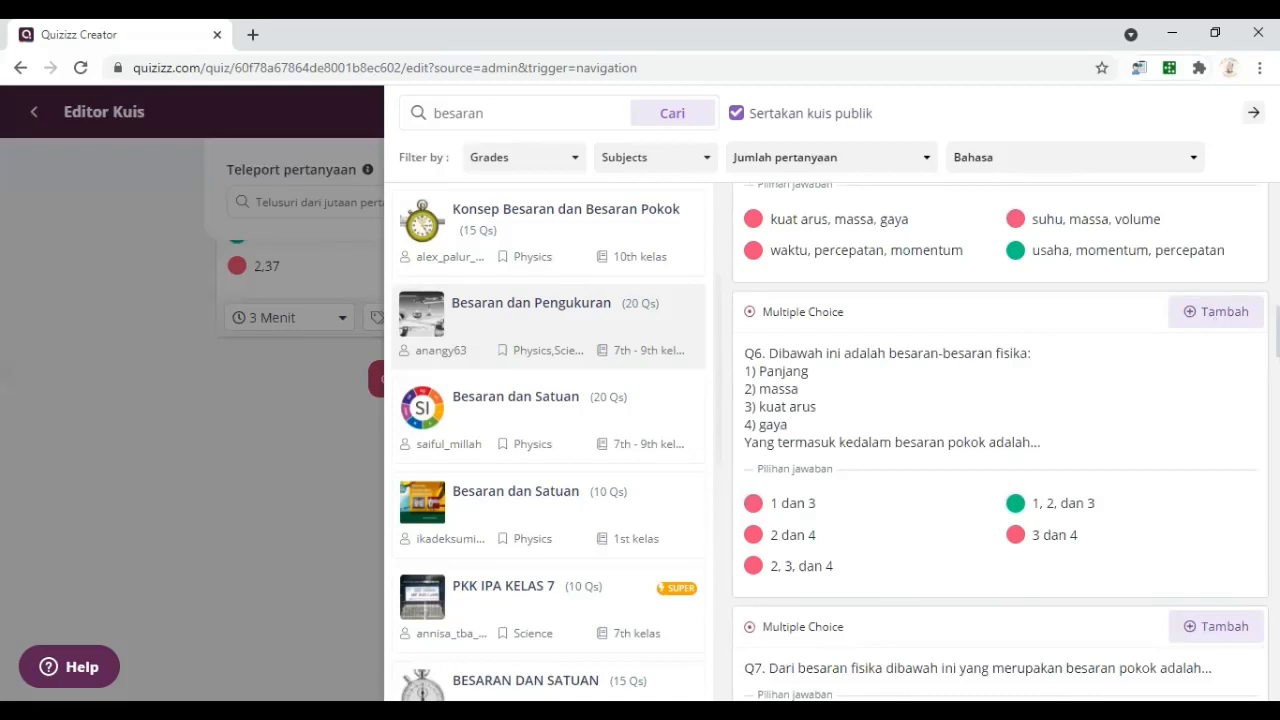
left_click(1187, 313)
scroll(1000, 440, "up", 1)
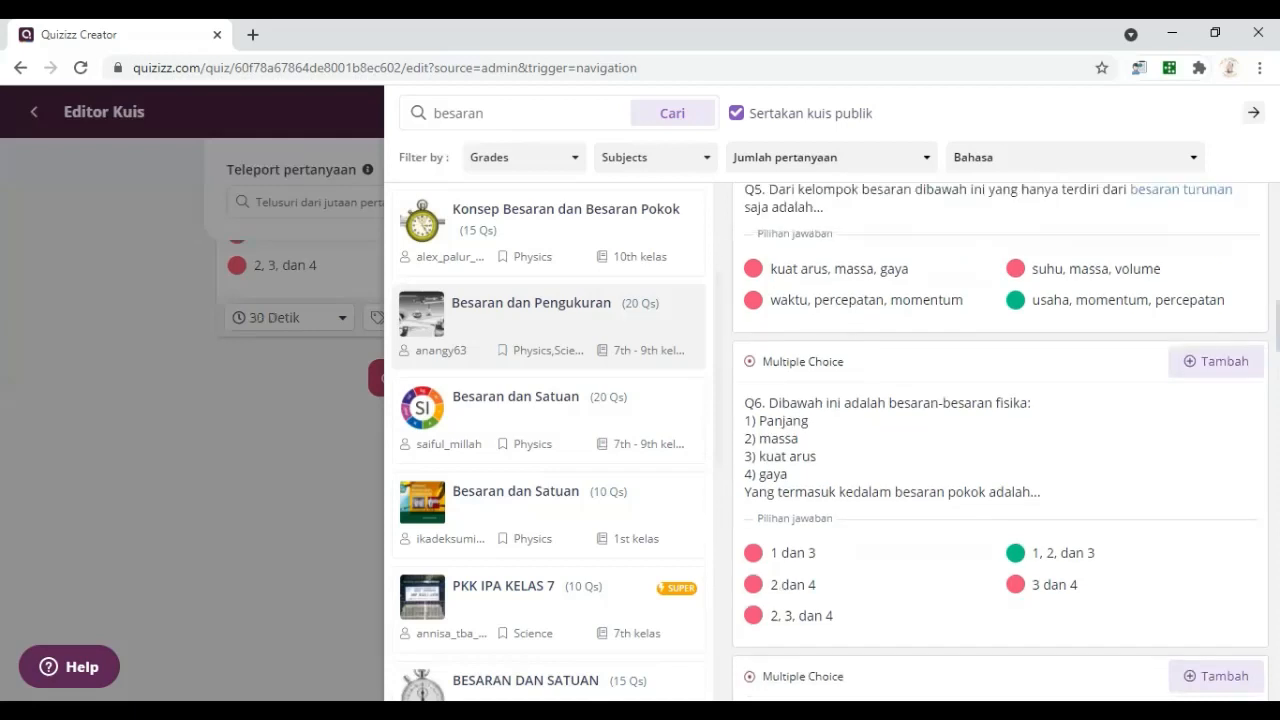
scroll(1214, 248, "up", 2)
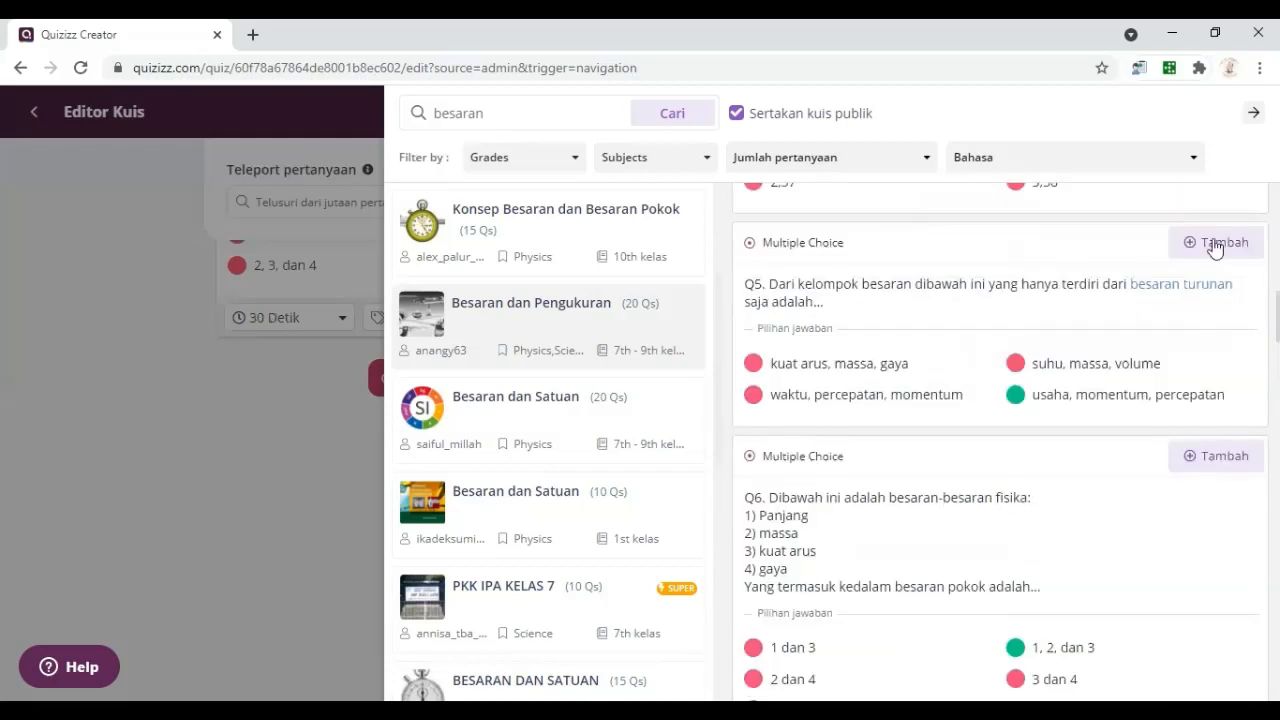
left_click(1216, 245)
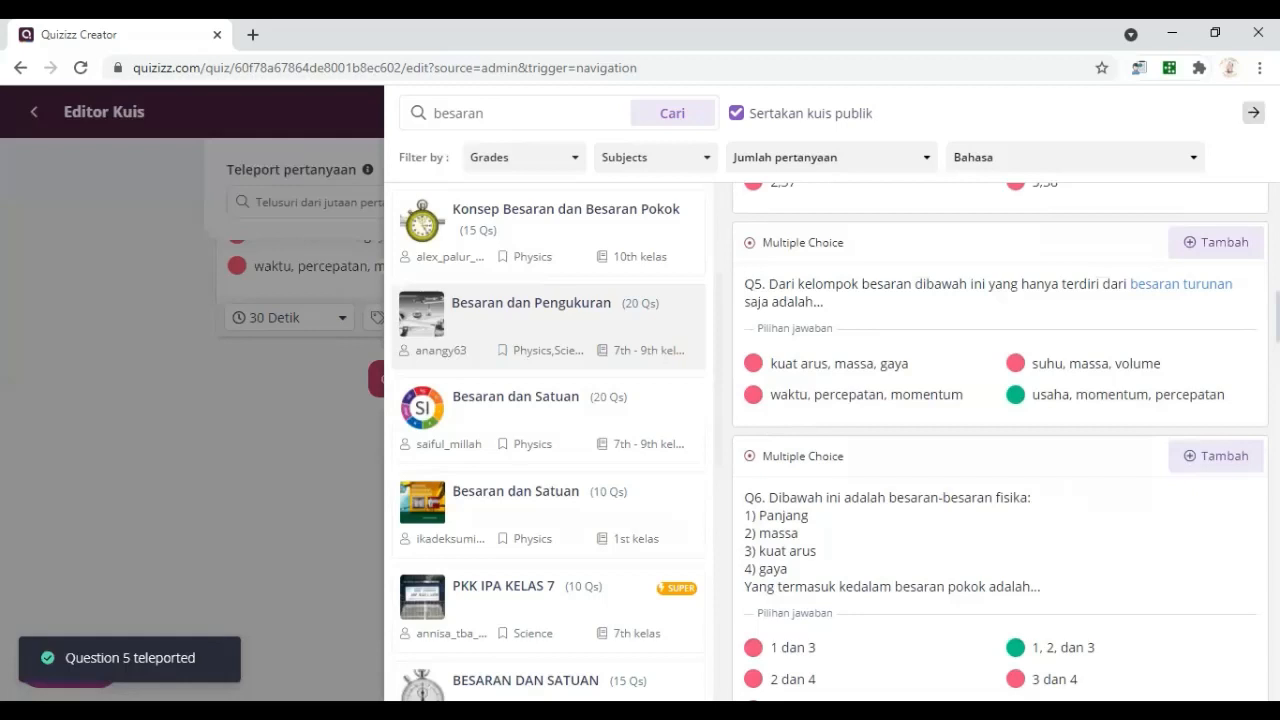
left_click(1253, 112)
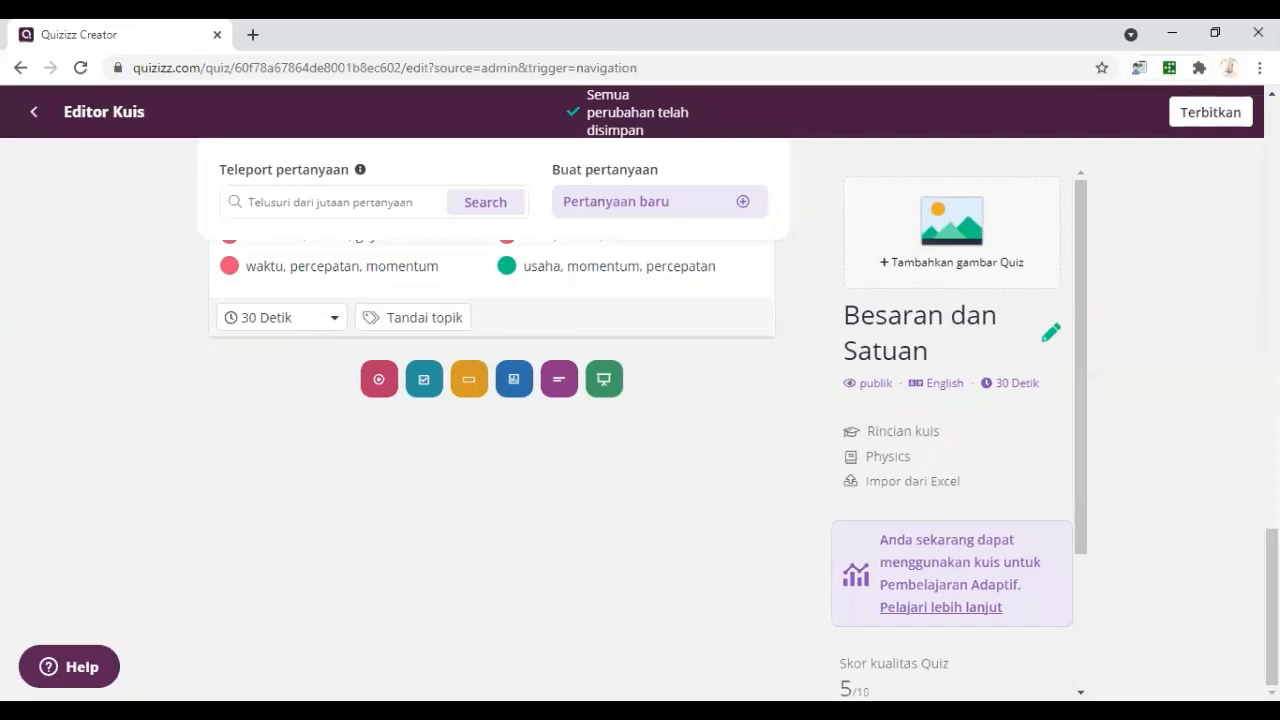
Publish the quiz with Indonesian as the language and 10th to 10th as the grade range, saving the quiz details
scroll(492, 468, "up", 10)
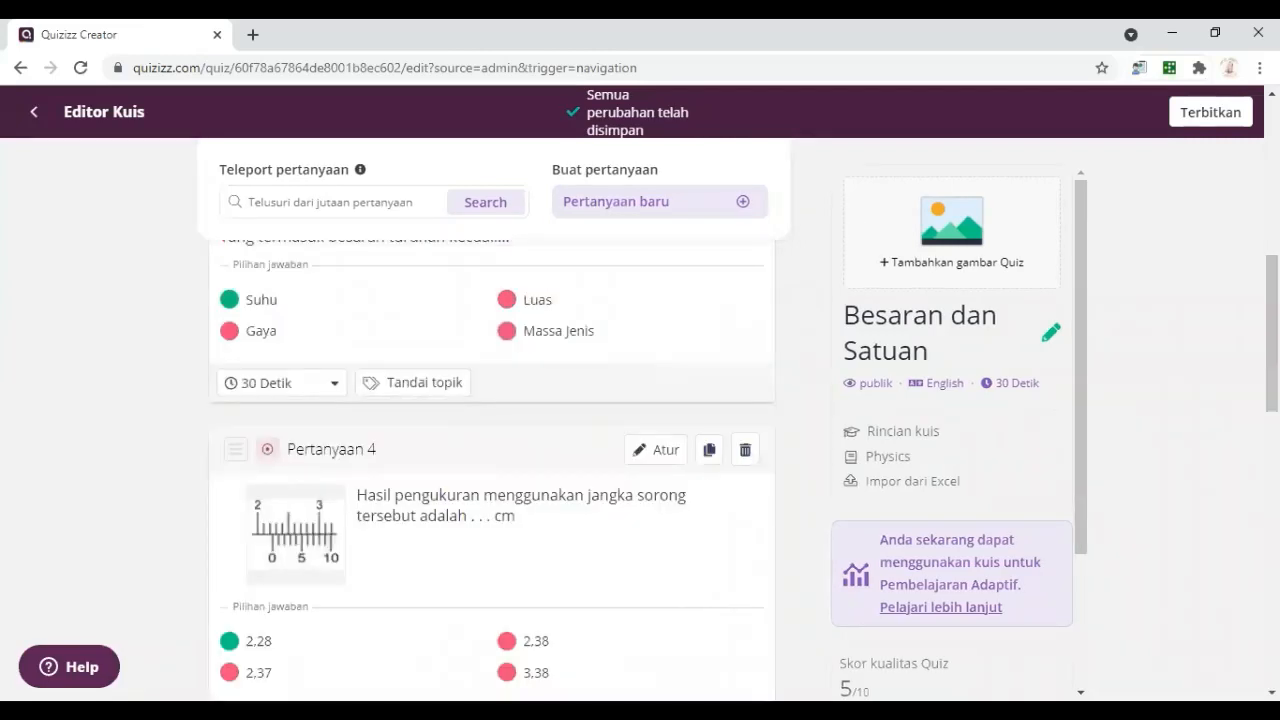
scroll(492, 450, "up", 5)
scroll(492, 420, "up", 1)
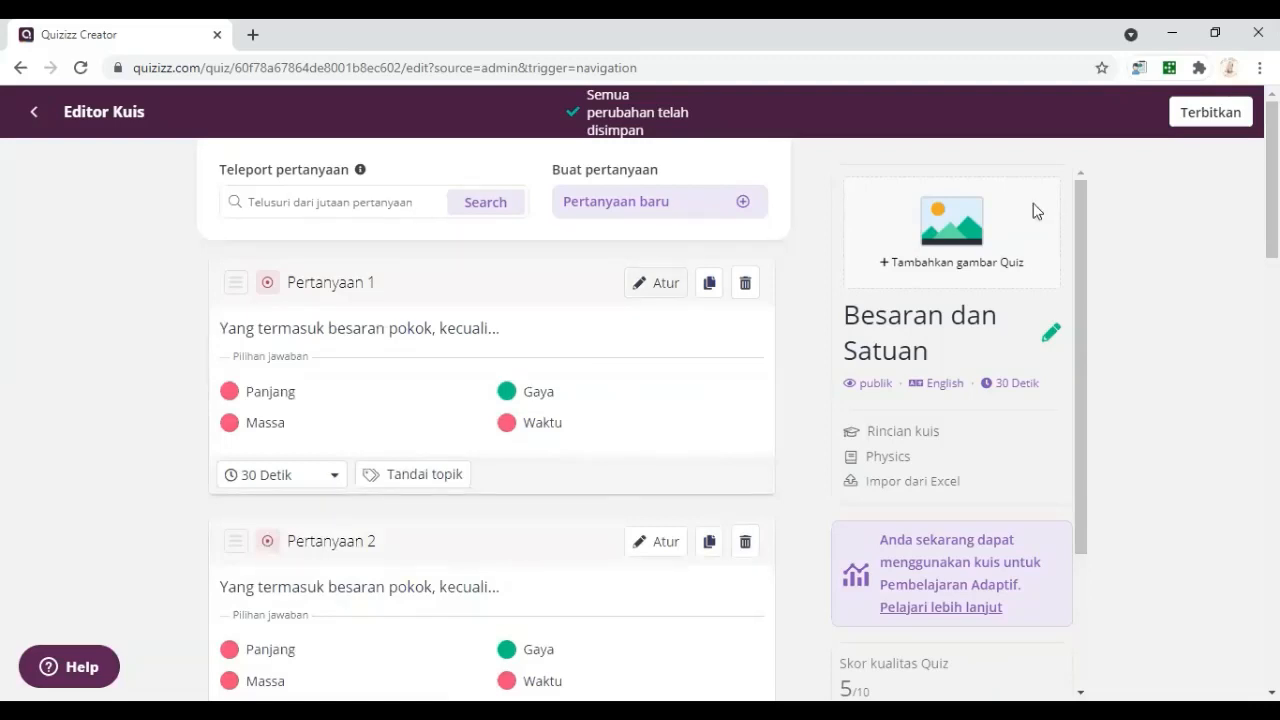
left_click(1217, 125)
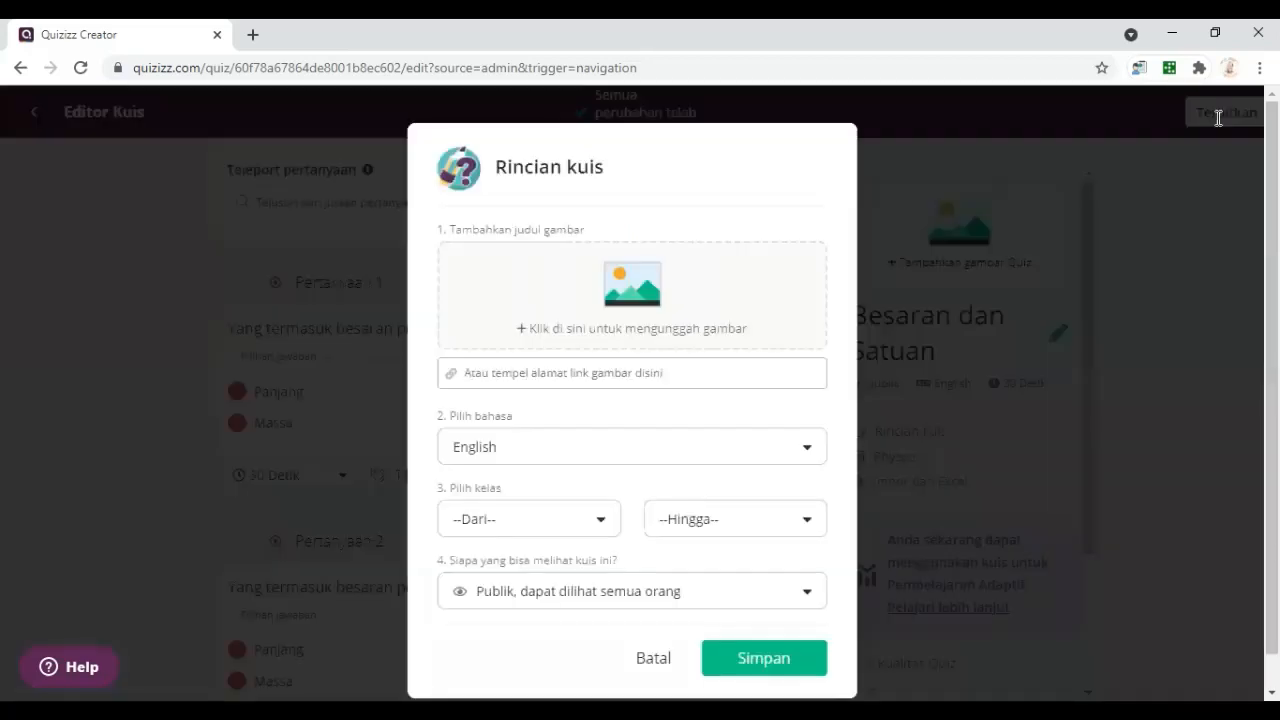
left_click(727, 459)
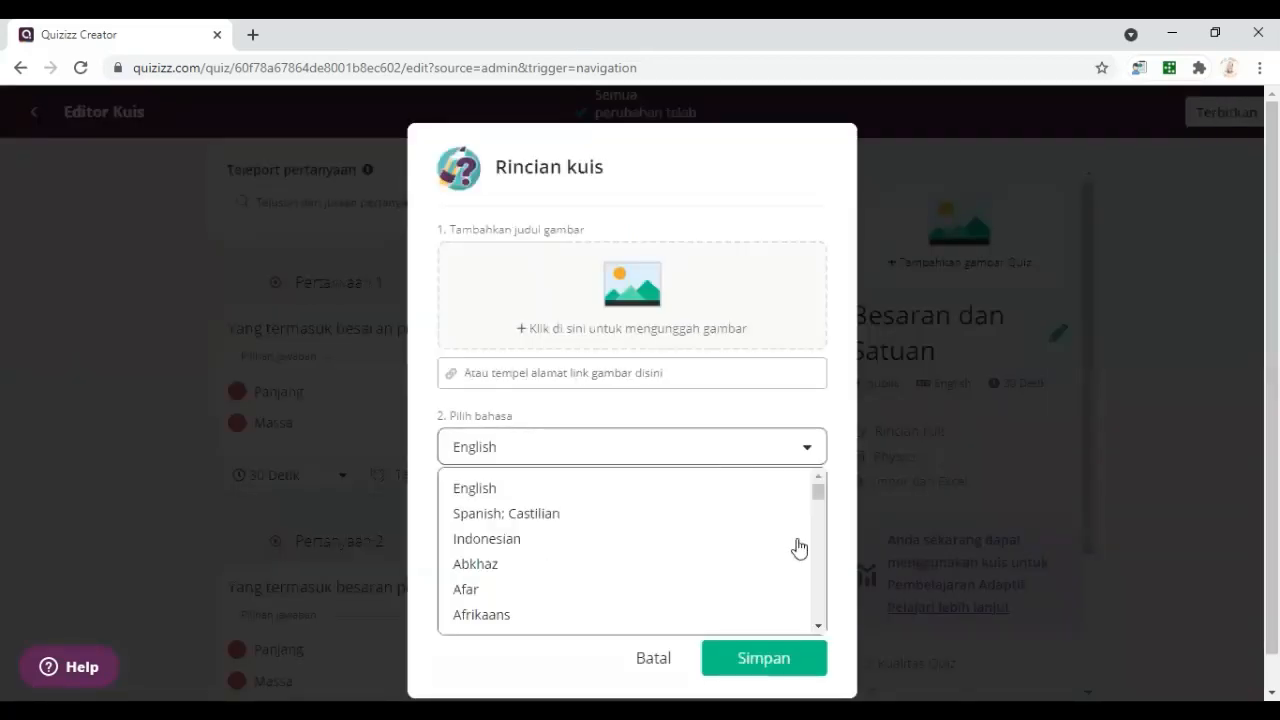
left_click(528, 541)
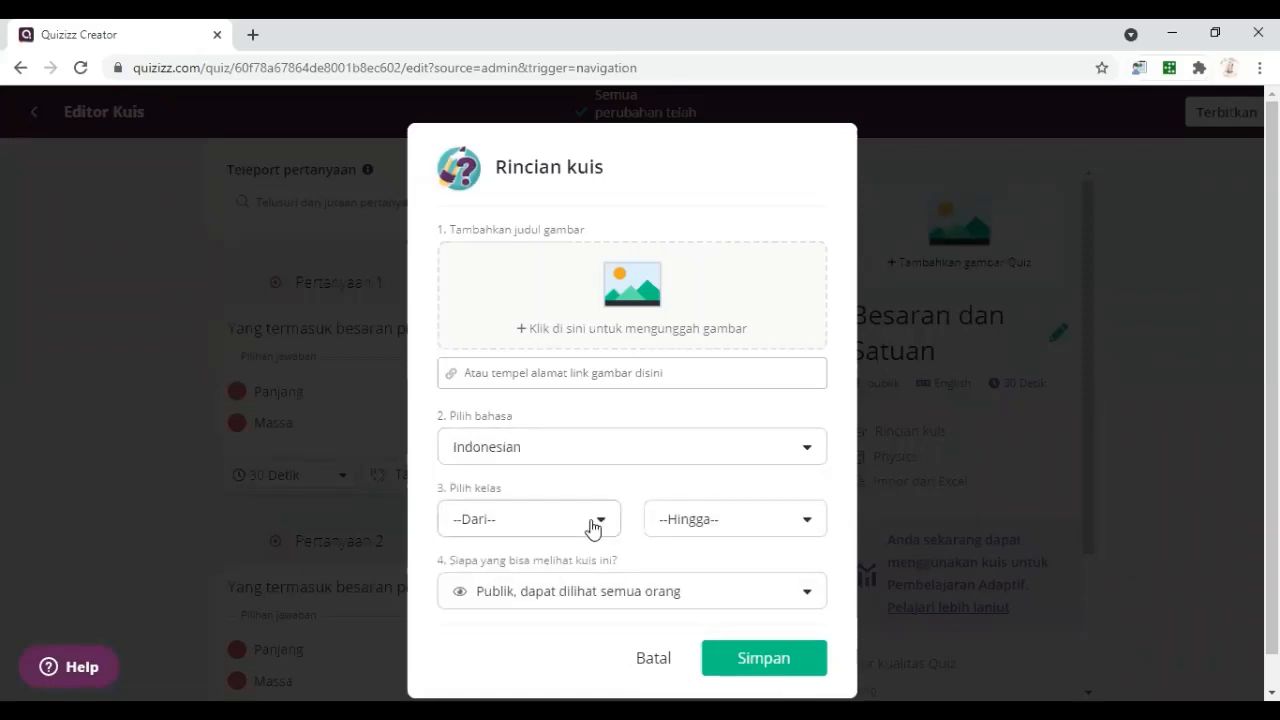
left_click(593, 527)
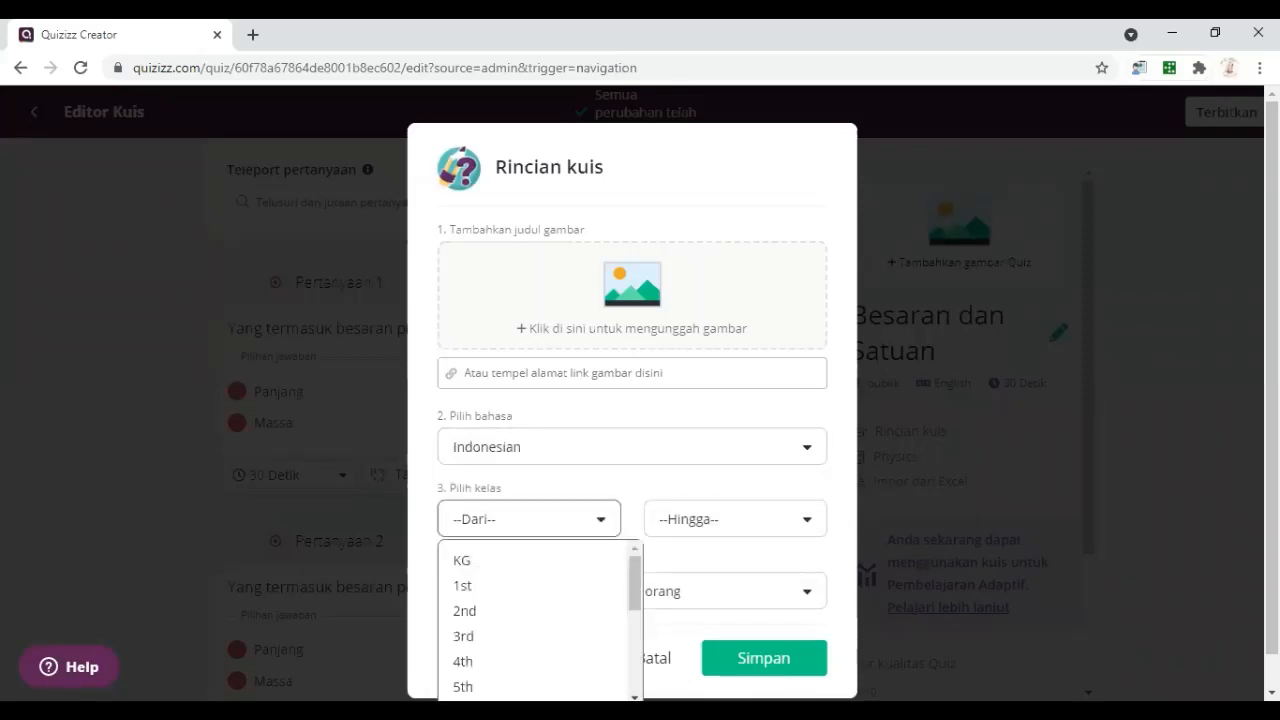
scroll(535, 620, "down", 2)
scroll(497, 568, "down", 2)
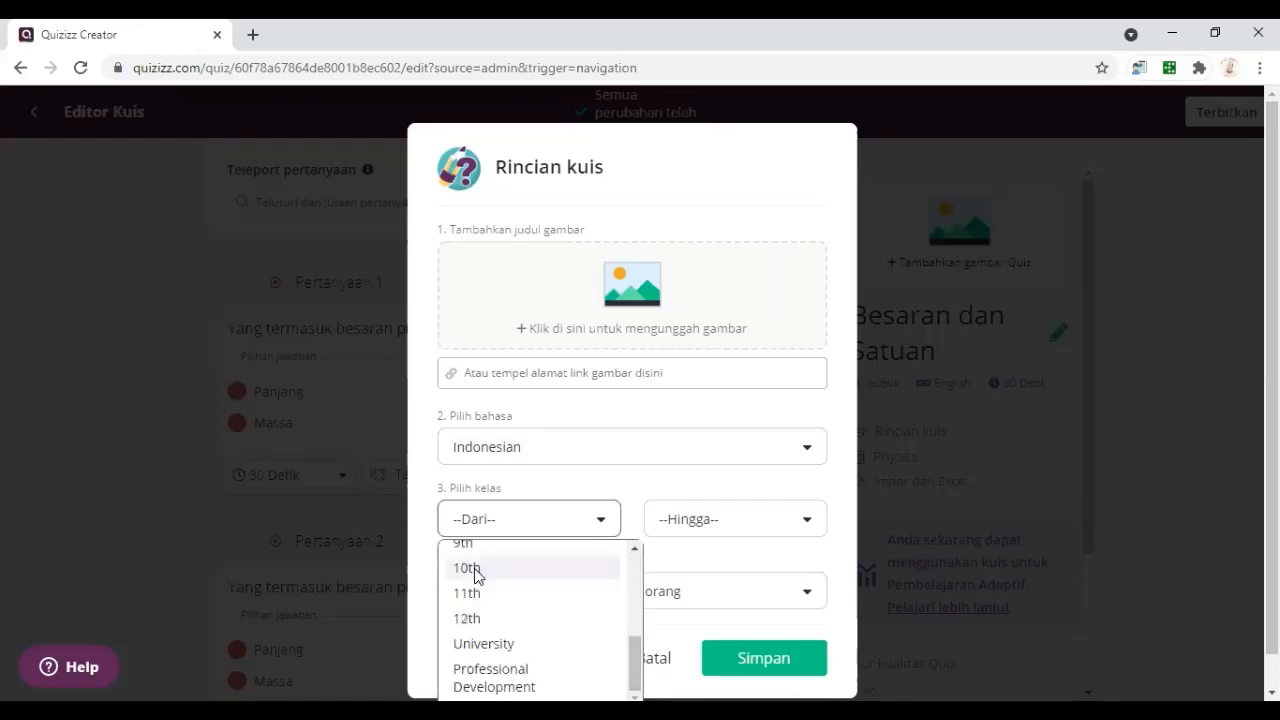
left_click(474, 570)
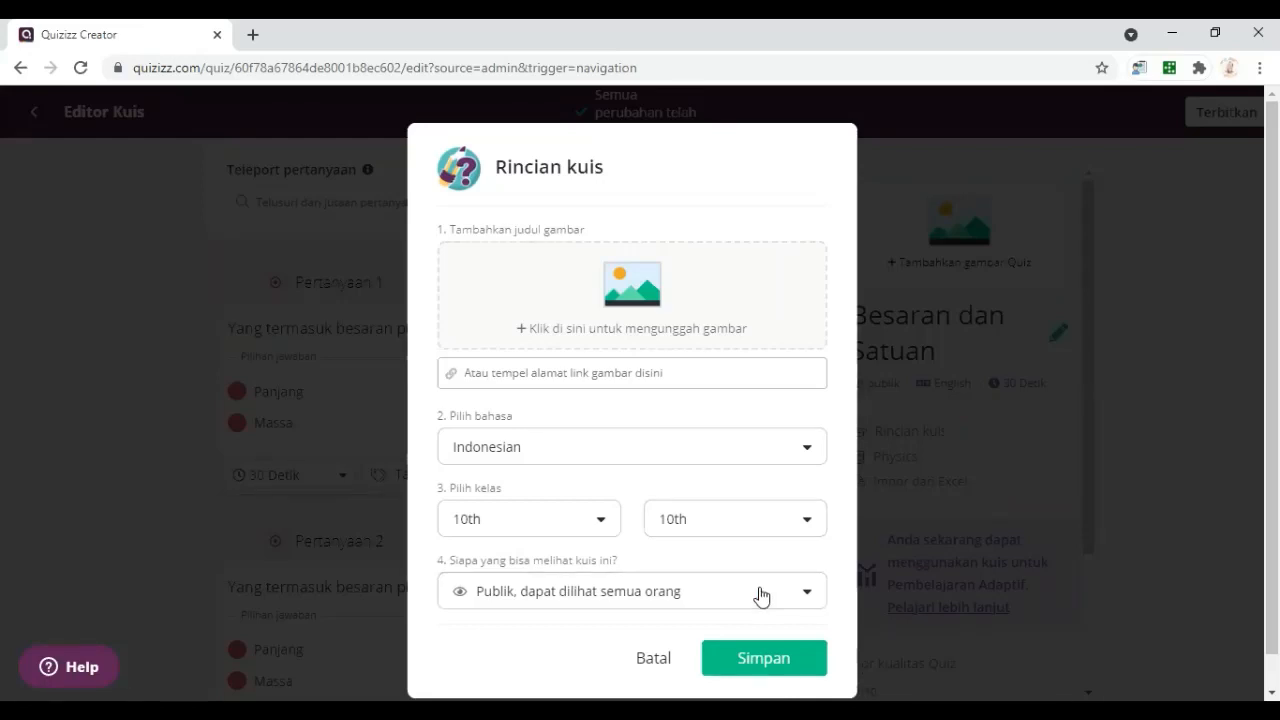
left_click(750, 665)
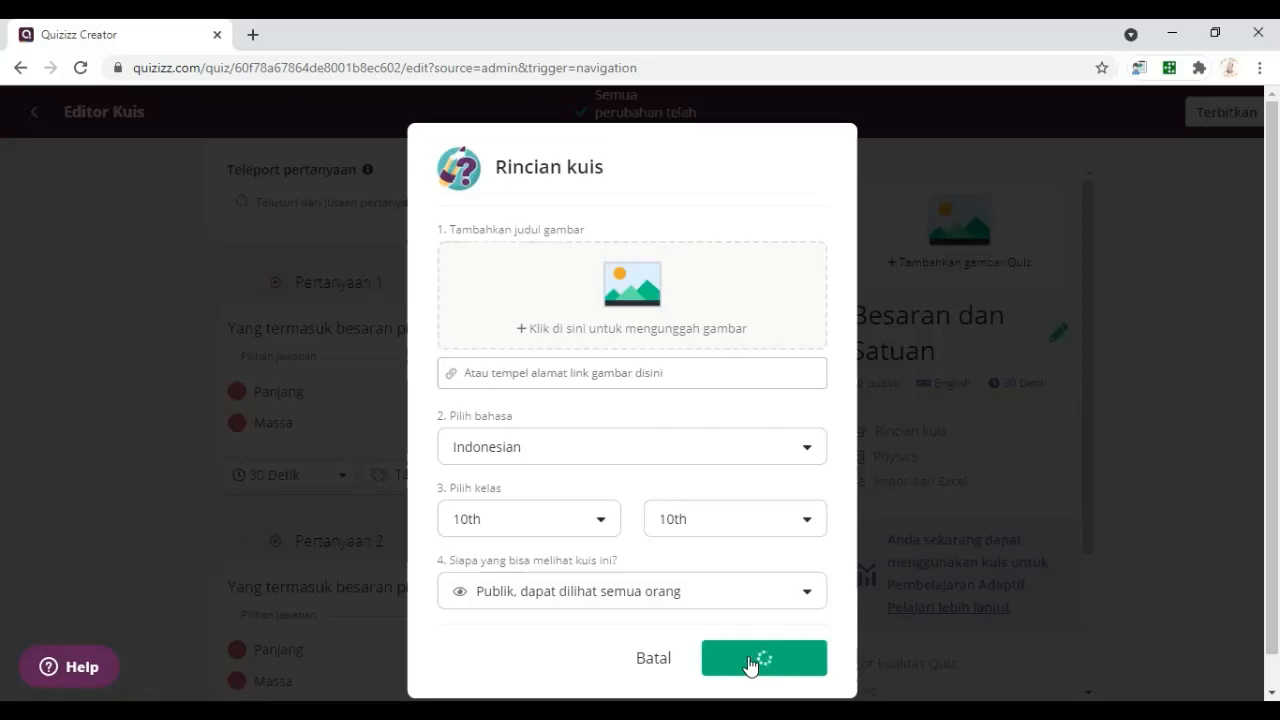